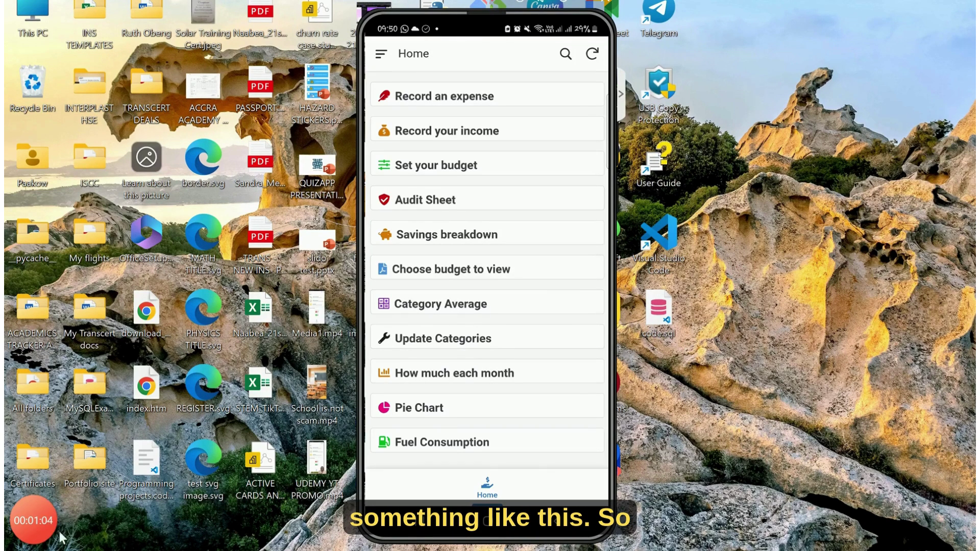
Switch to the MyMoney Tracker spreadsheet and select the ID and View list in A1:B12 of the Home sheet
key(alt+Tab)
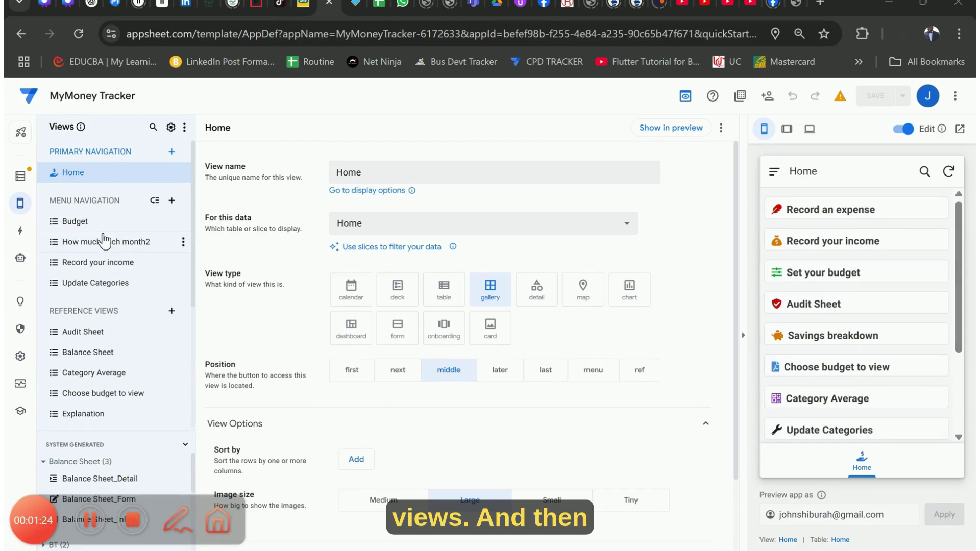
click(376, 4)
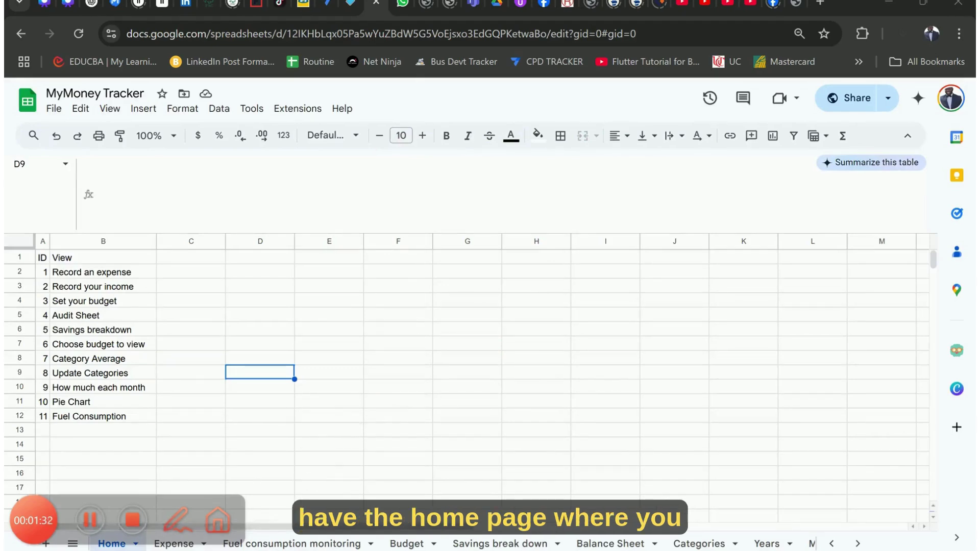
click(45, 259)
drag(46, 259, 139, 418)
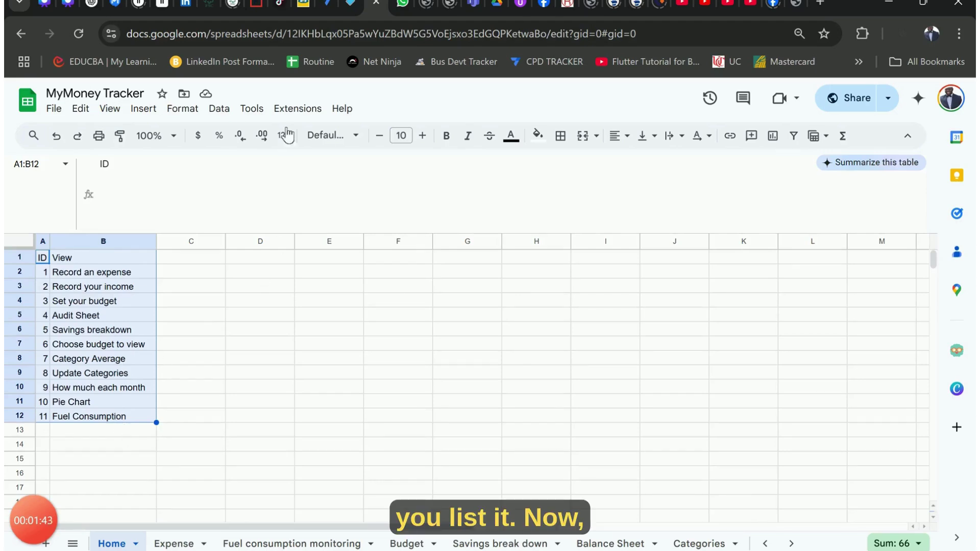
Return to the AppSheet editor and review the Home table's columns, followed by the Home view's settings
click(328, 6)
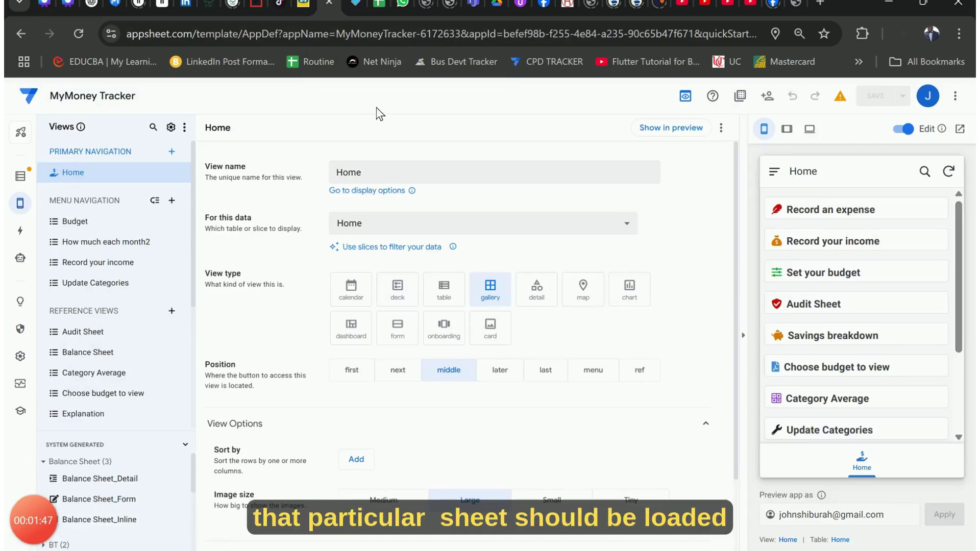
click(28, 176)
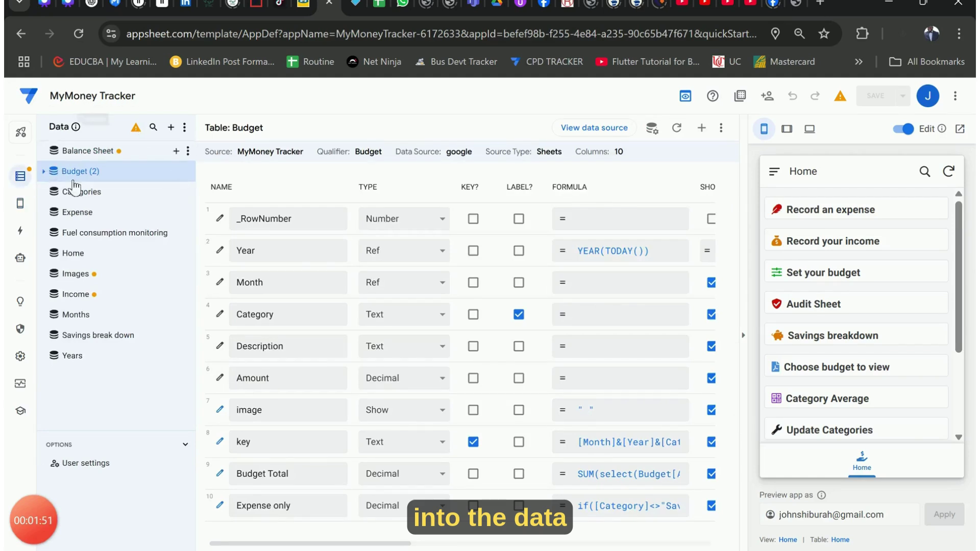
click(89, 259)
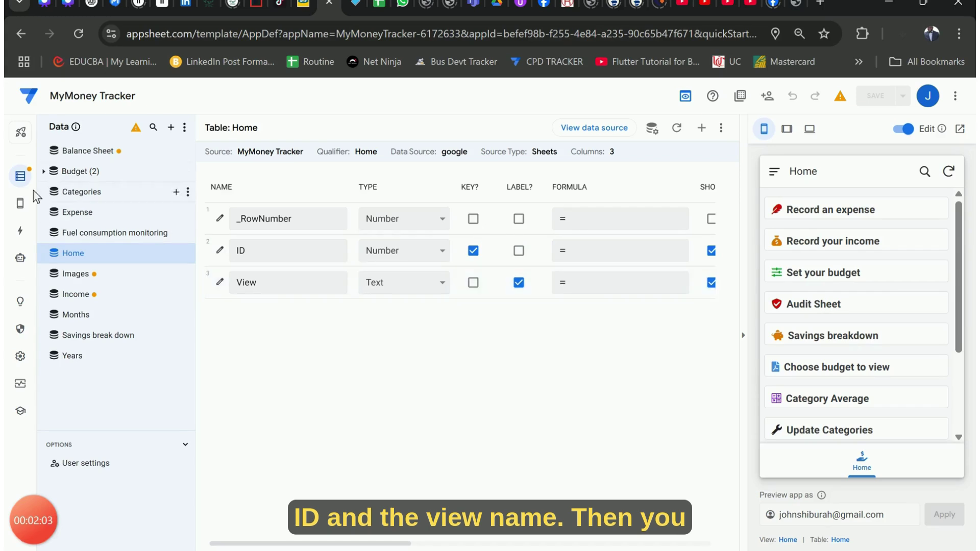
mouse_move(24, 204)
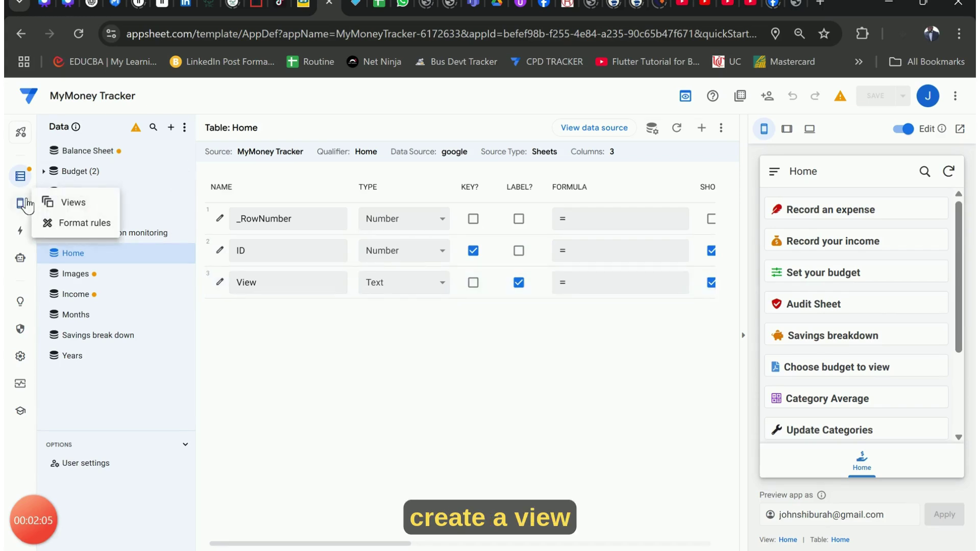
click(26, 203)
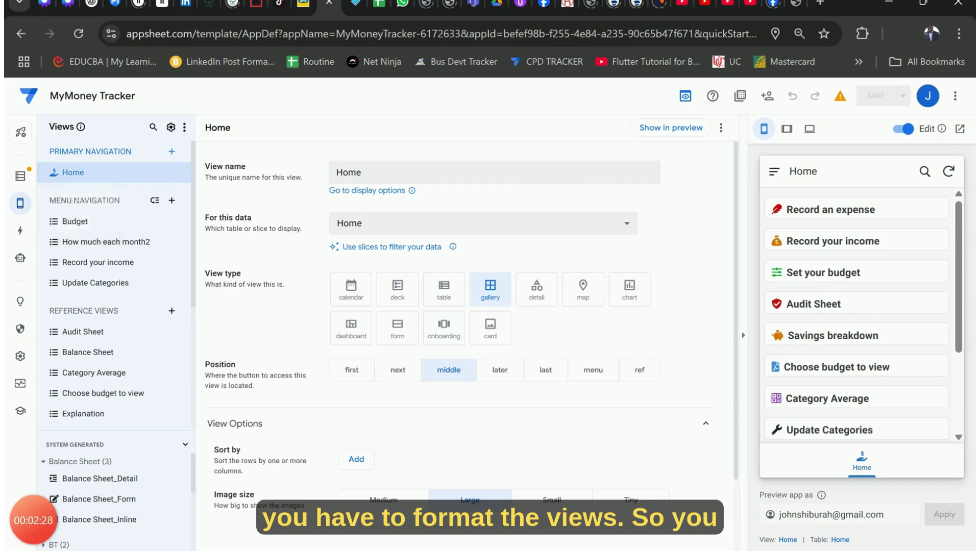
Examine the condition, icon, colors and text format of the Home format rule for Record an expense
mouse_move(20, 207)
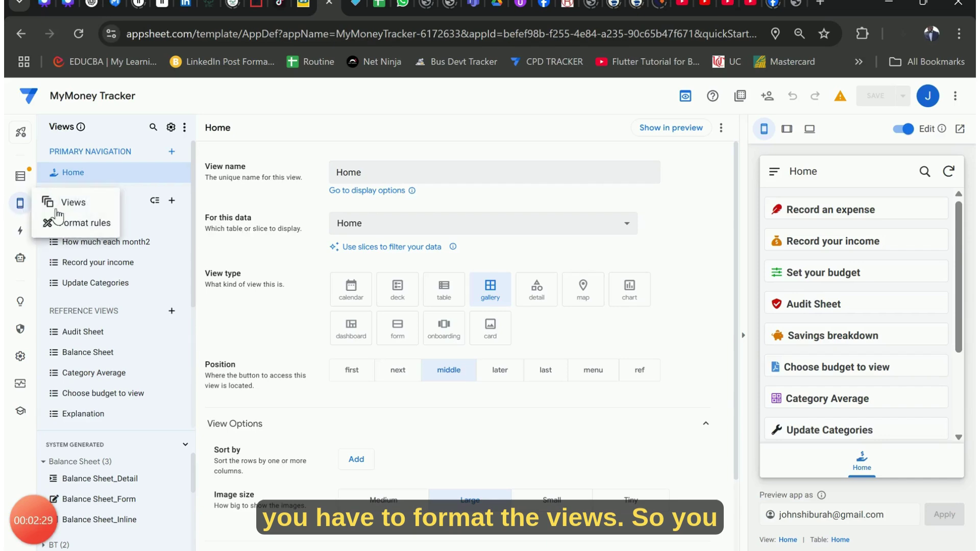
click(80, 224)
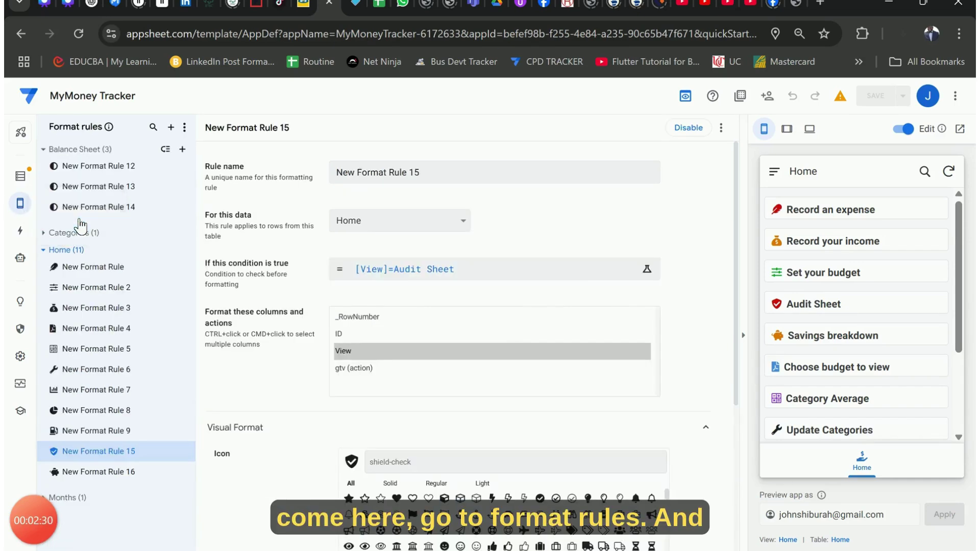
click(96, 263)
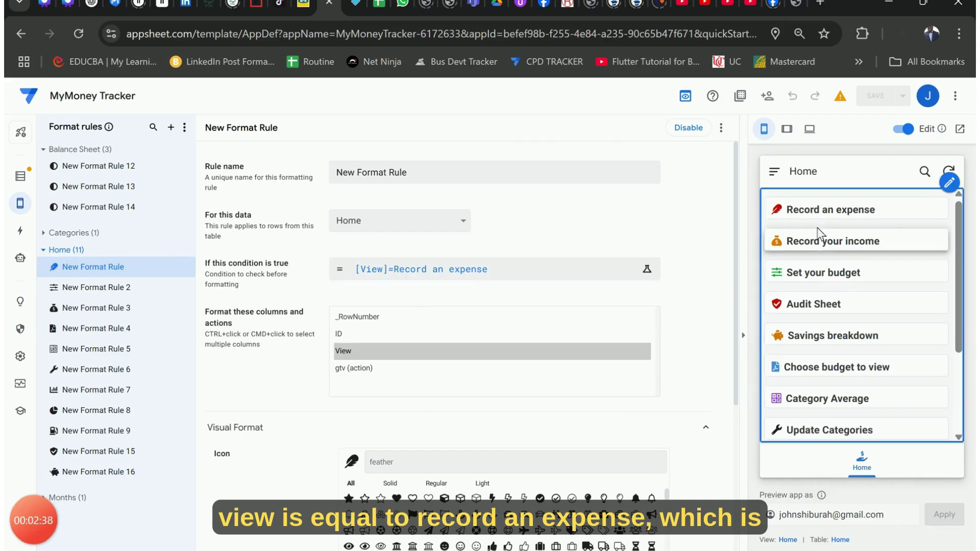
scroll(494, 390, down, 2)
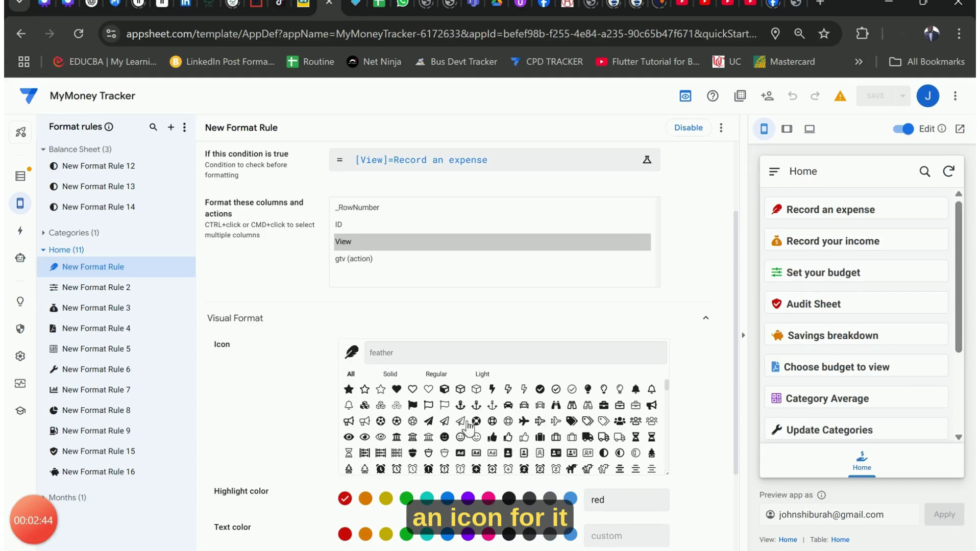
scroll(477, 433, down, 1)
scroll(477, 433, down, 2)
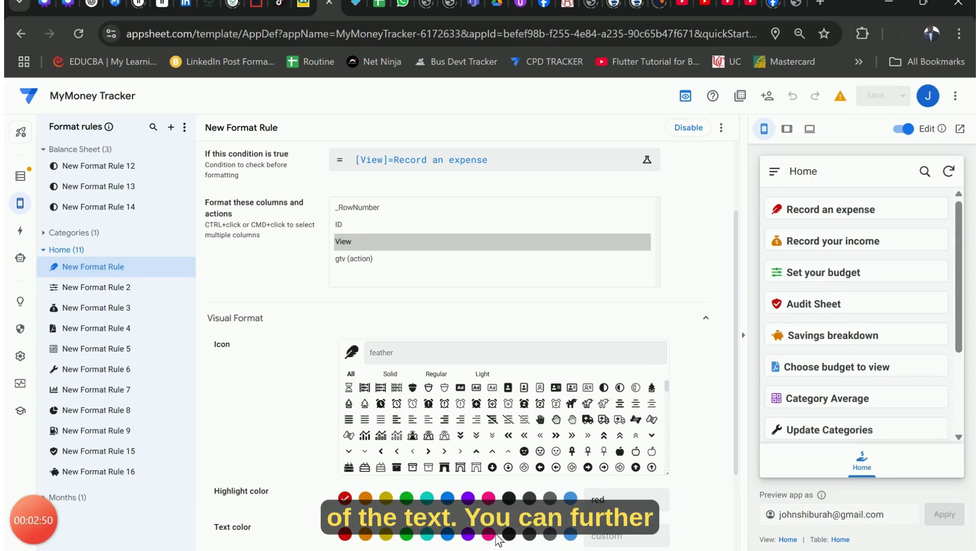
scroll(499, 538, down, 3)
click(433, 467)
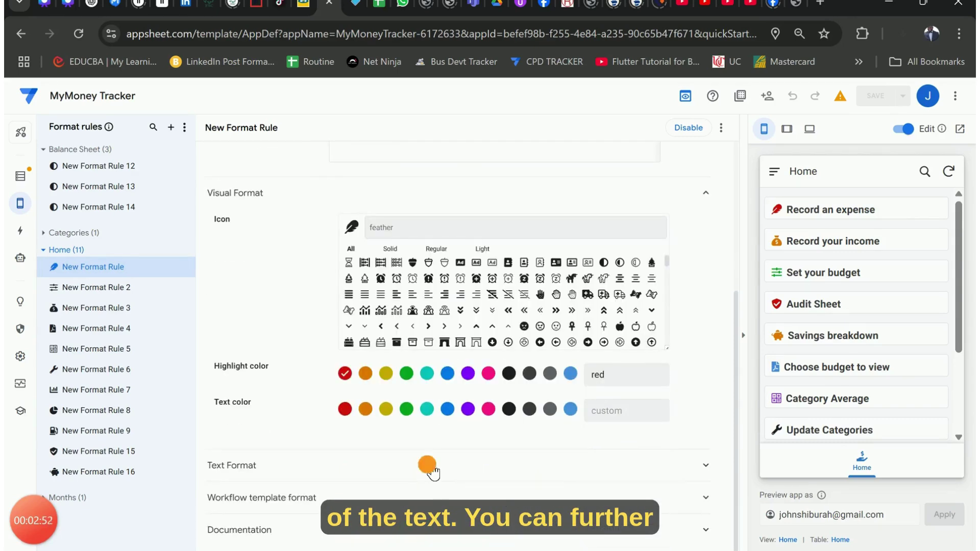
scroll(429, 468, down, 4)
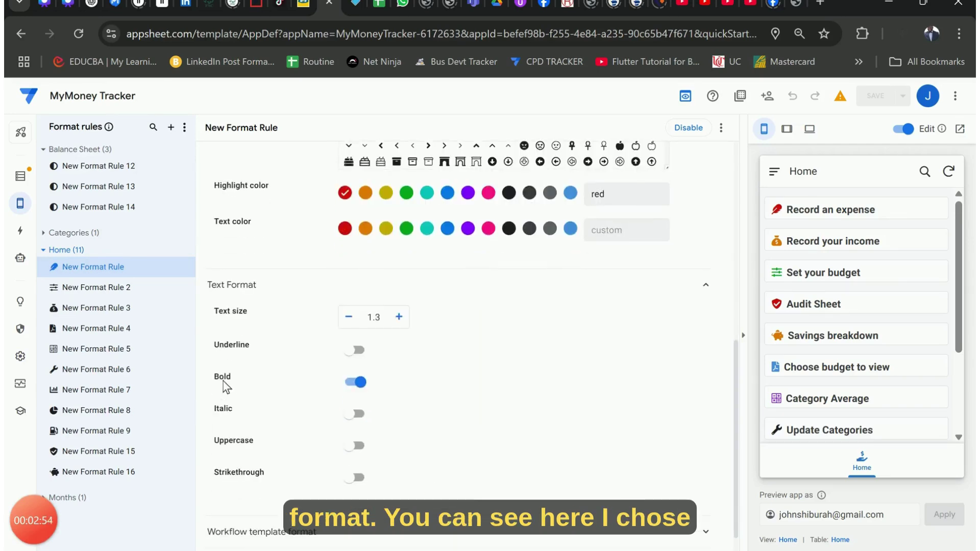
Switch bold off and back on in the text format of the Record an expense rule
click(359, 387)
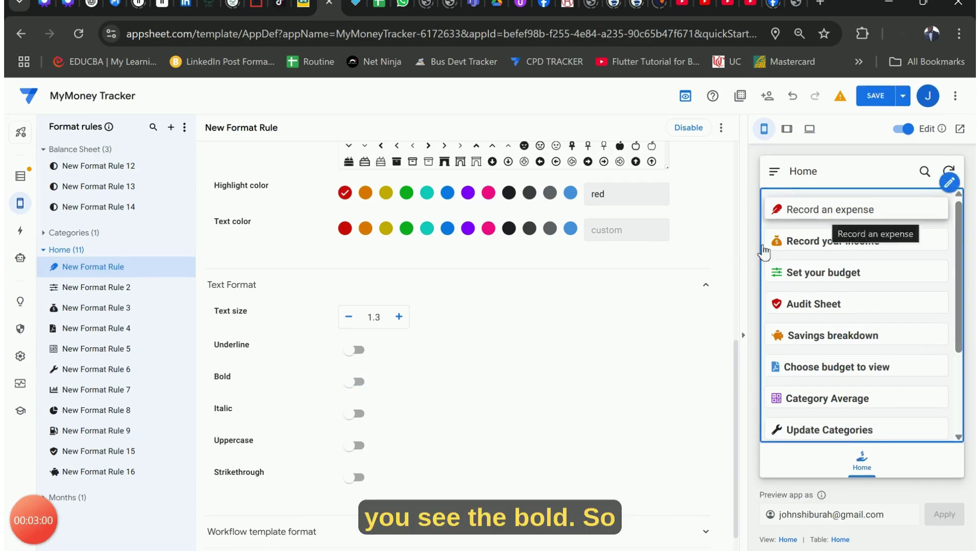
click(363, 384)
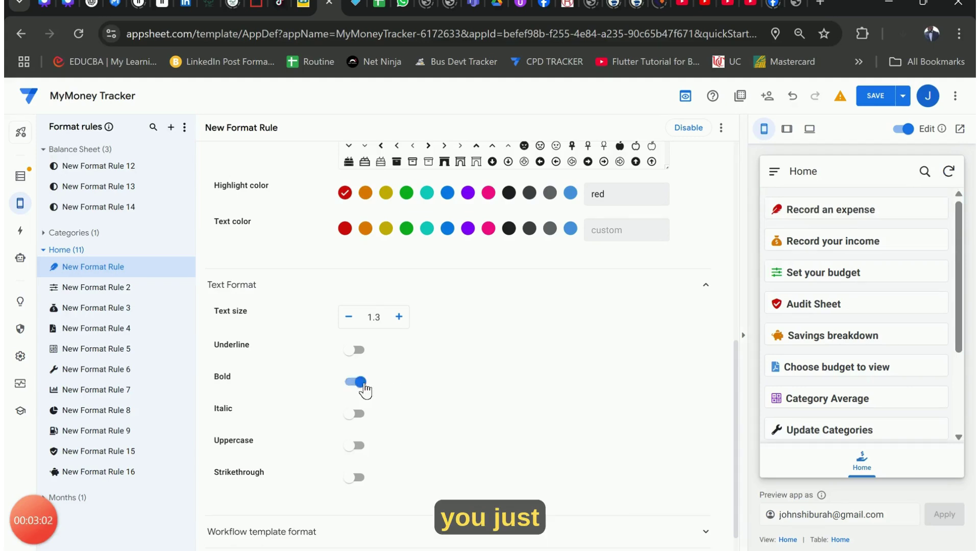
scroll(462, 303, up, 7)
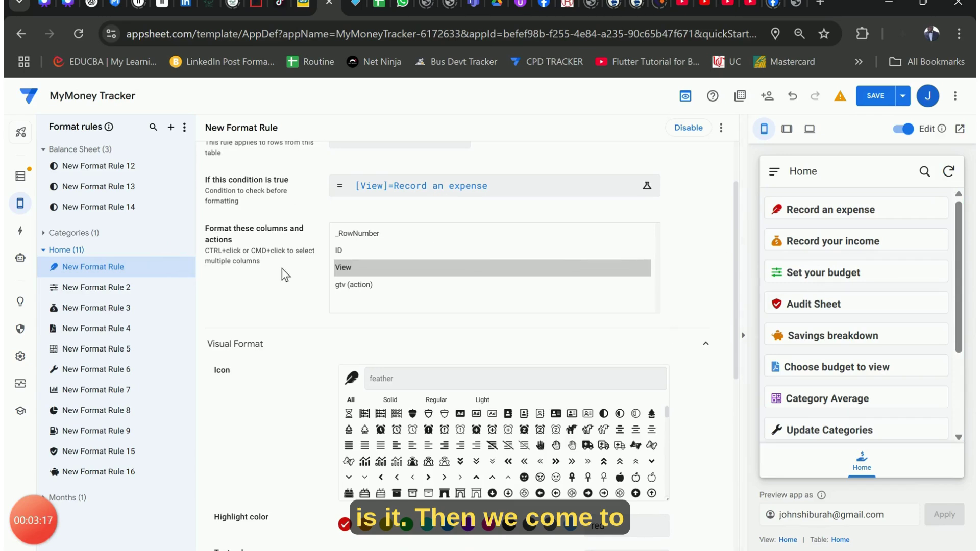
Open Record an expense in the app preview, and set the Home table's gtv action to "App: go to another view within this app"
click(844, 215)
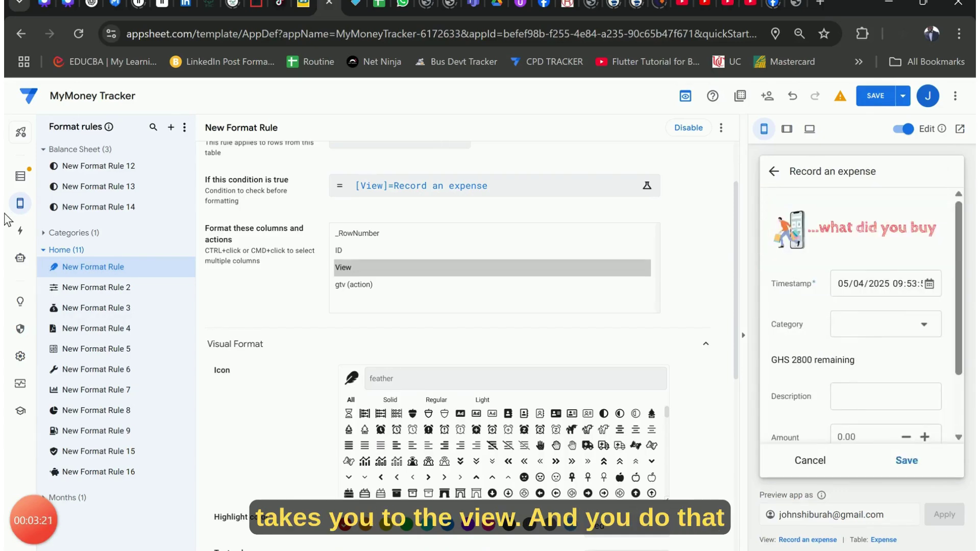
click(26, 234)
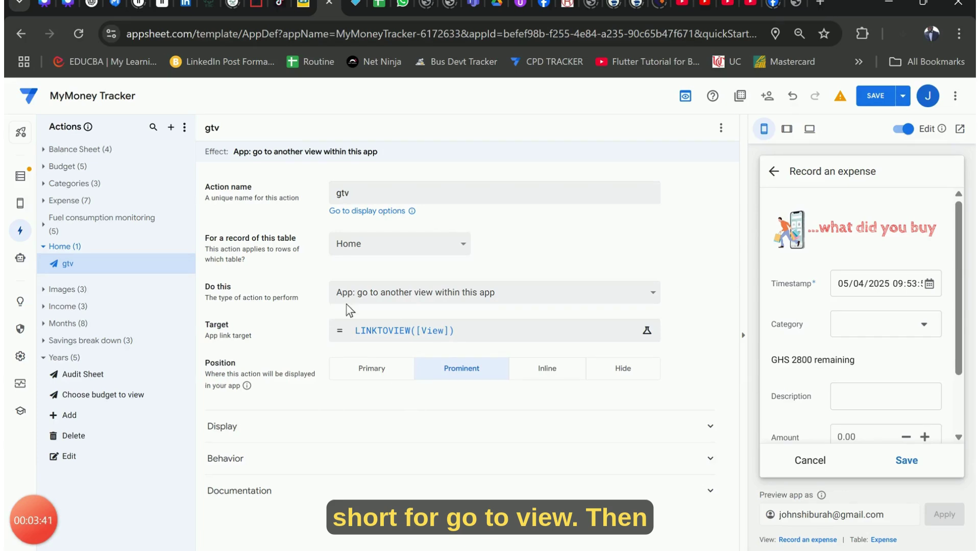
click(422, 295)
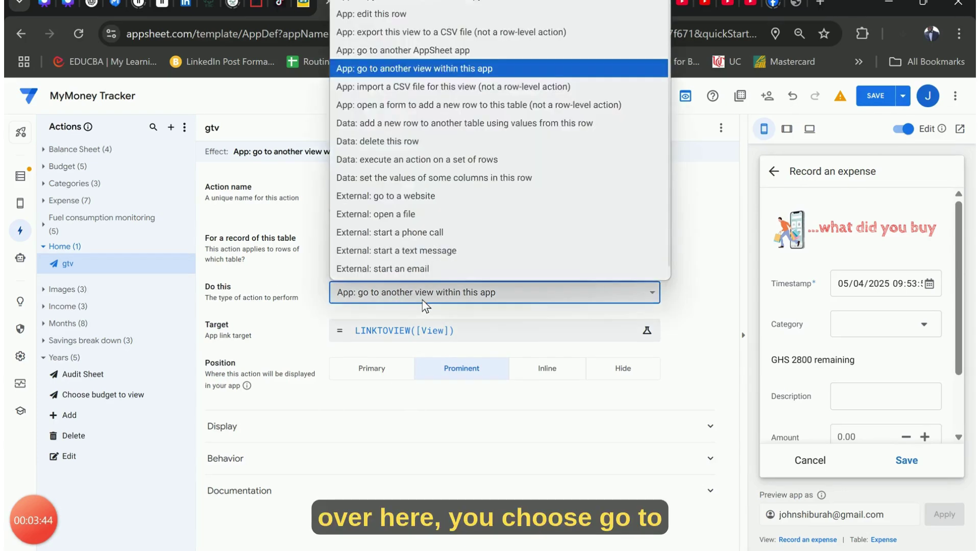
click(401, 72)
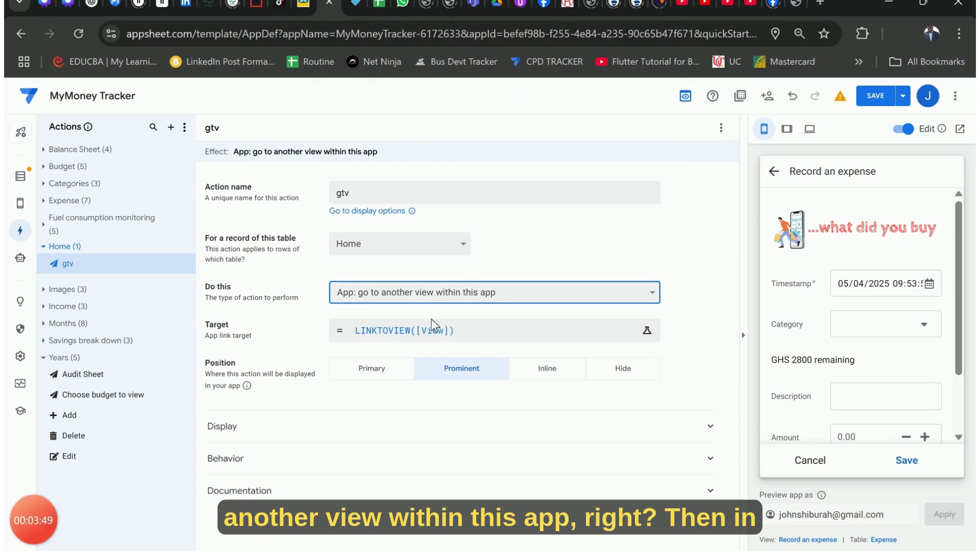
Review and save the gtv action's target expression LINKTOVIEW([View])
click(460, 336)
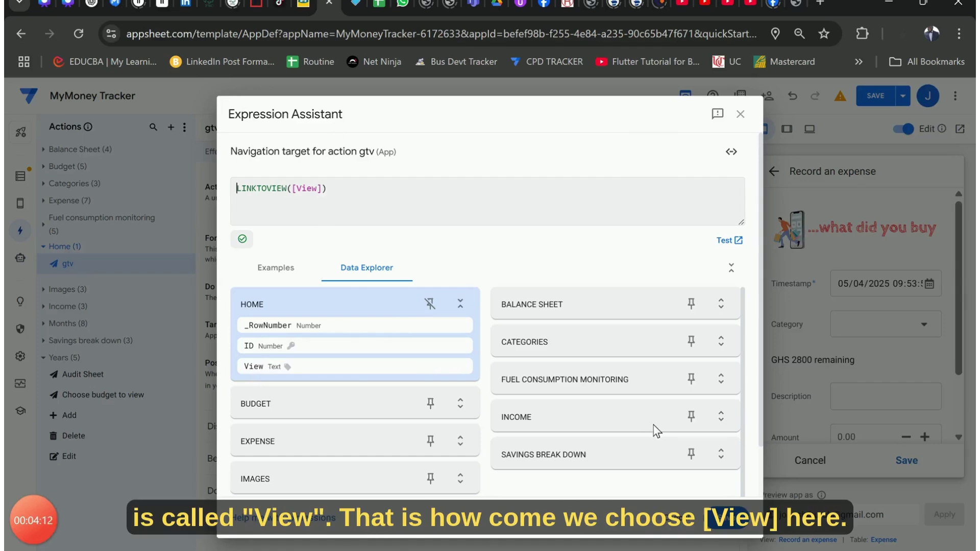
click(737, 518)
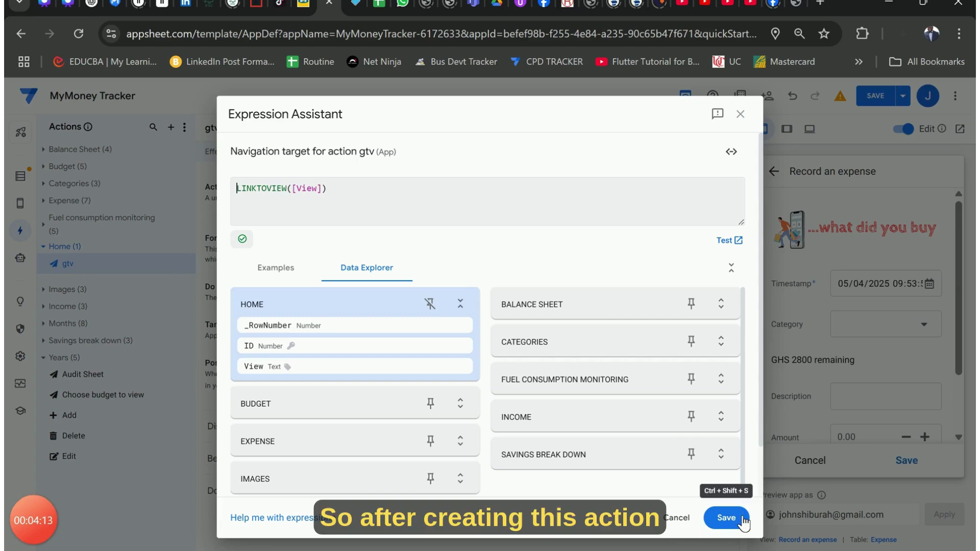
click(735, 518)
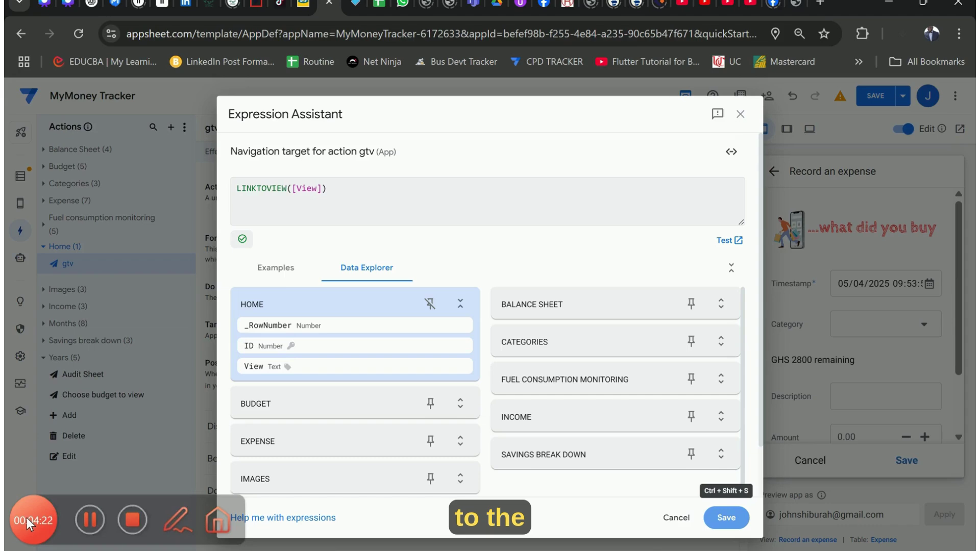
click(125, 280)
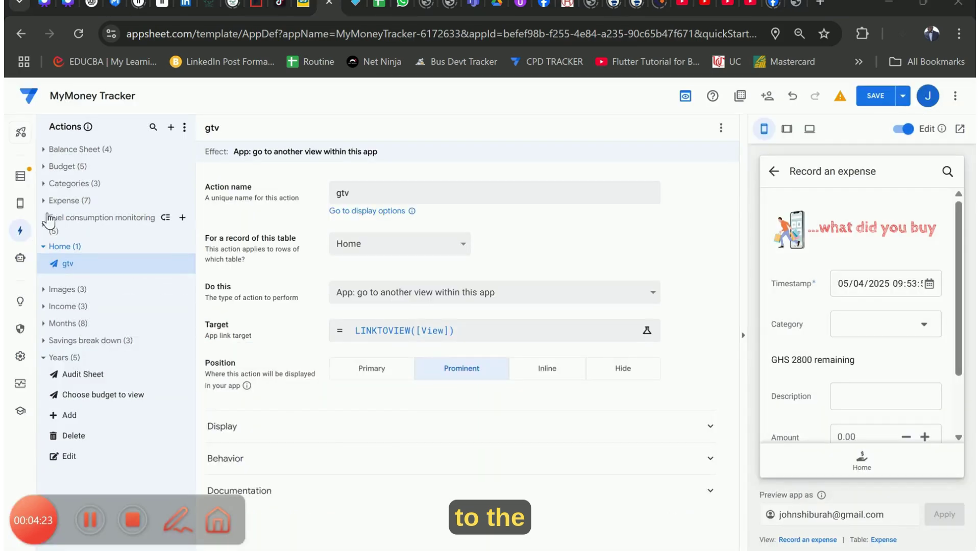
Set the Home view's Row Selected event action to gtv and save the app
click(26, 206)
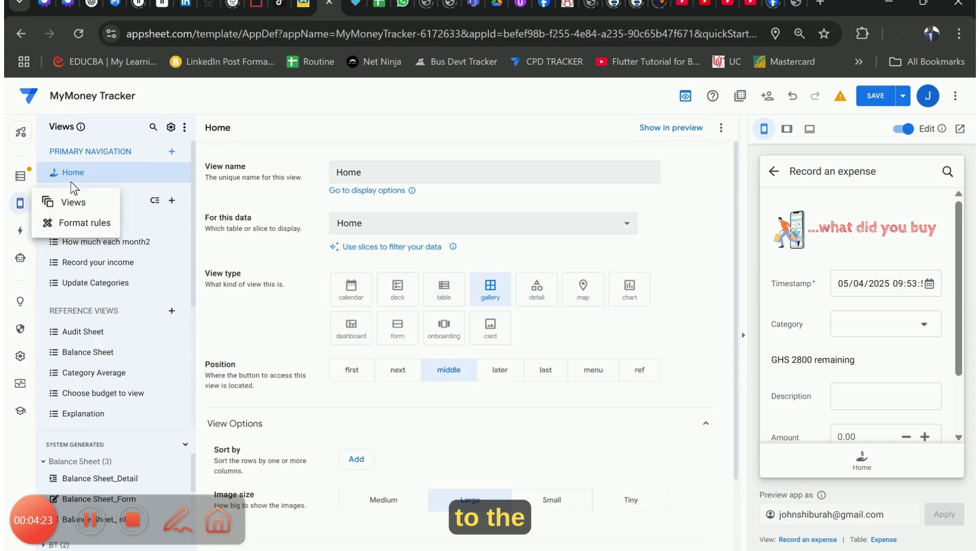
scroll(449, 415, down, 2)
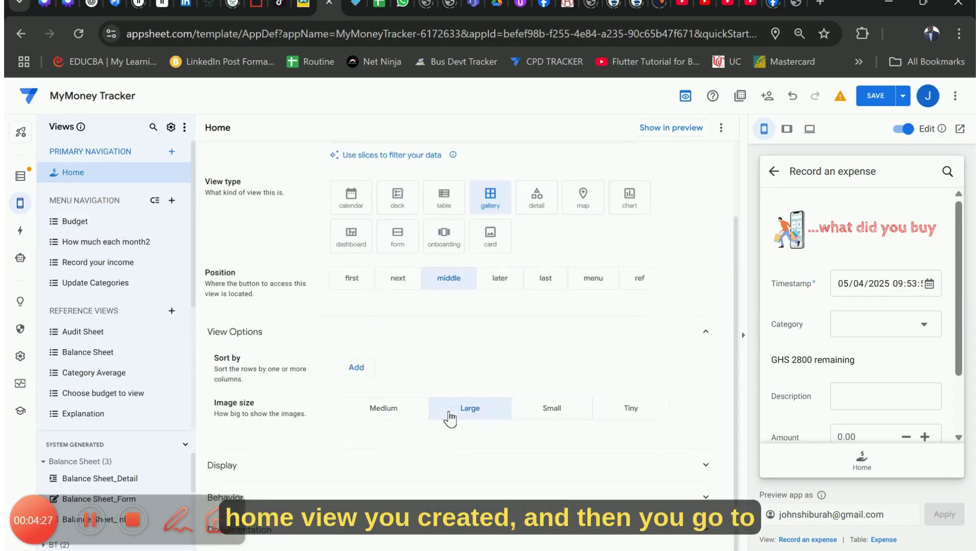
click(494, 502)
scroll(494, 510, down, 2)
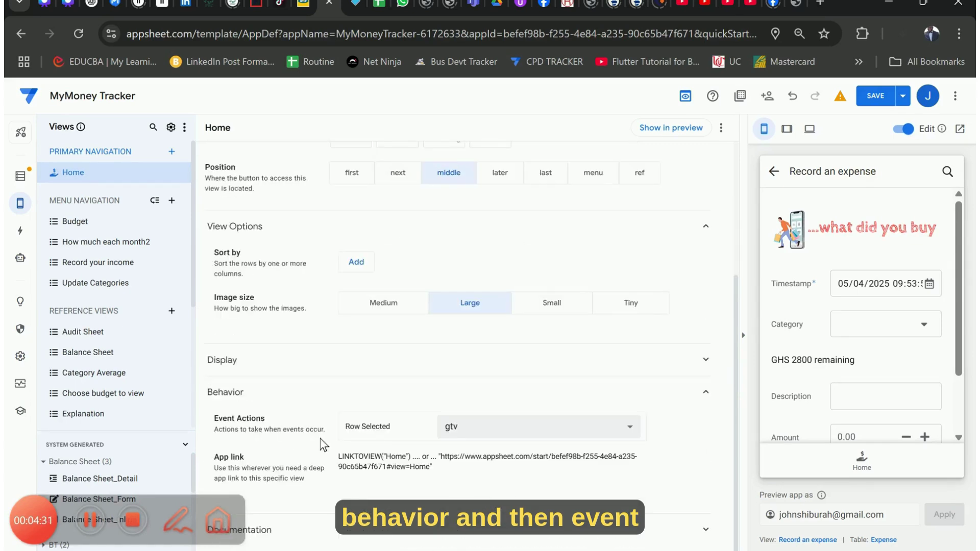
click(494, 431)
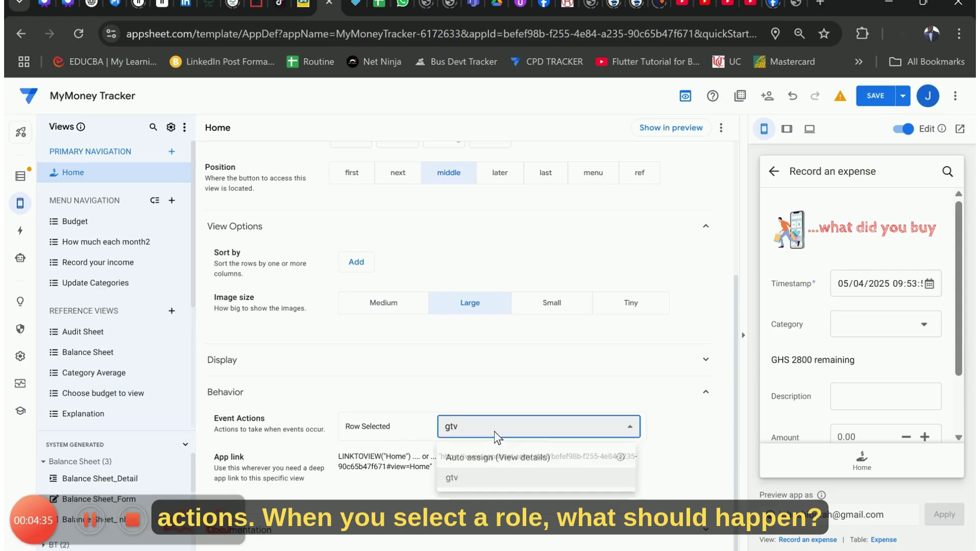
click(487, 470)
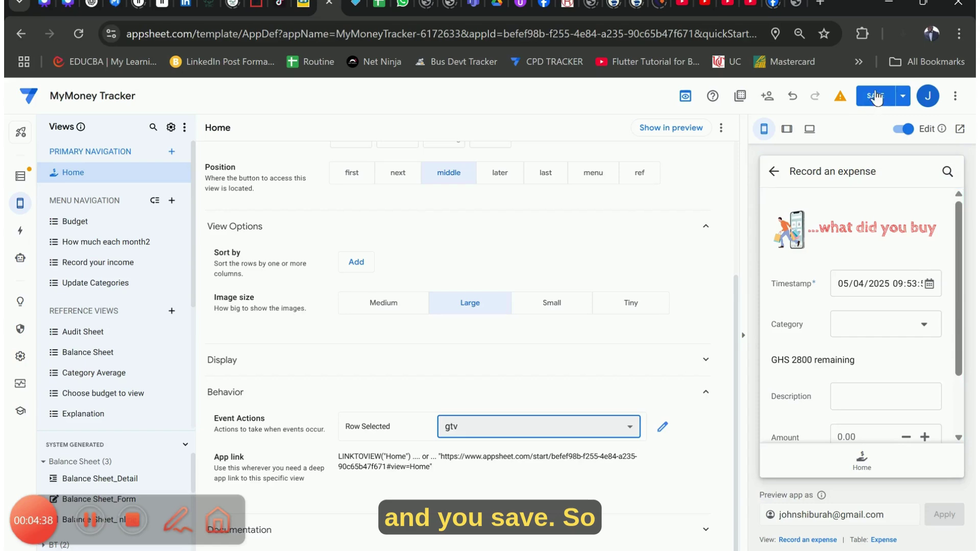
click(884, 105)
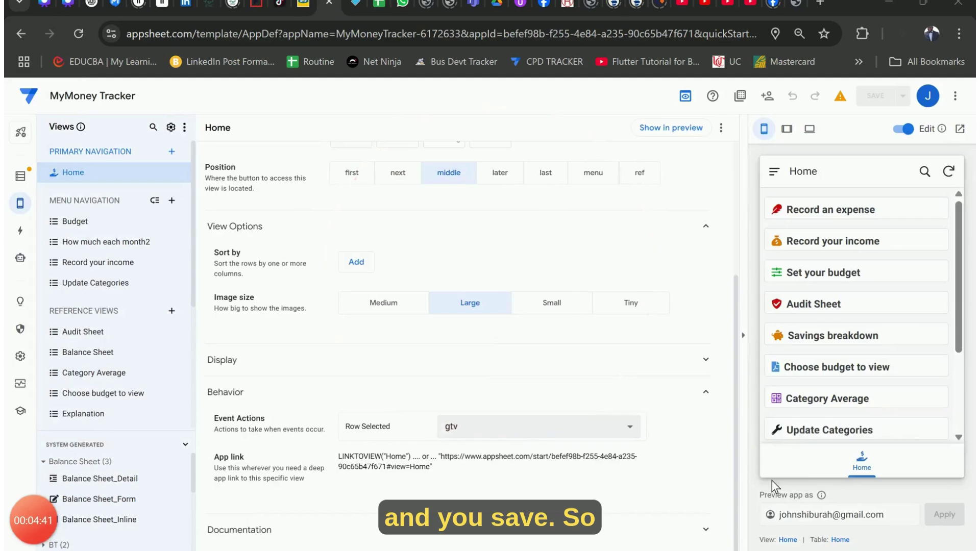
Compare the view names listed in the spreadsheet's Home sheet with the app's views and preview entries
scroll(814, 397, down, 1)
scroll(814, 398, down, 3)
scroll(811, 378, up, 5)
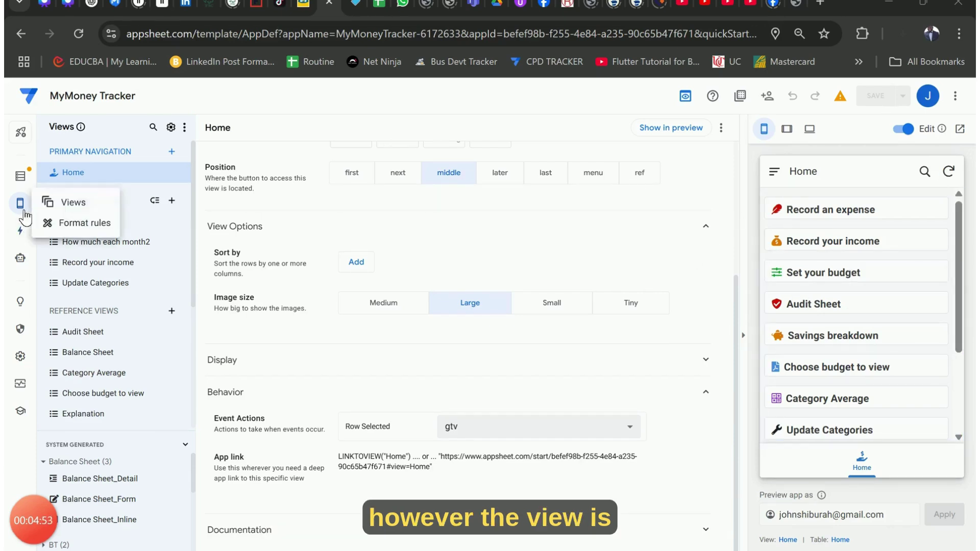
click(378, 5)
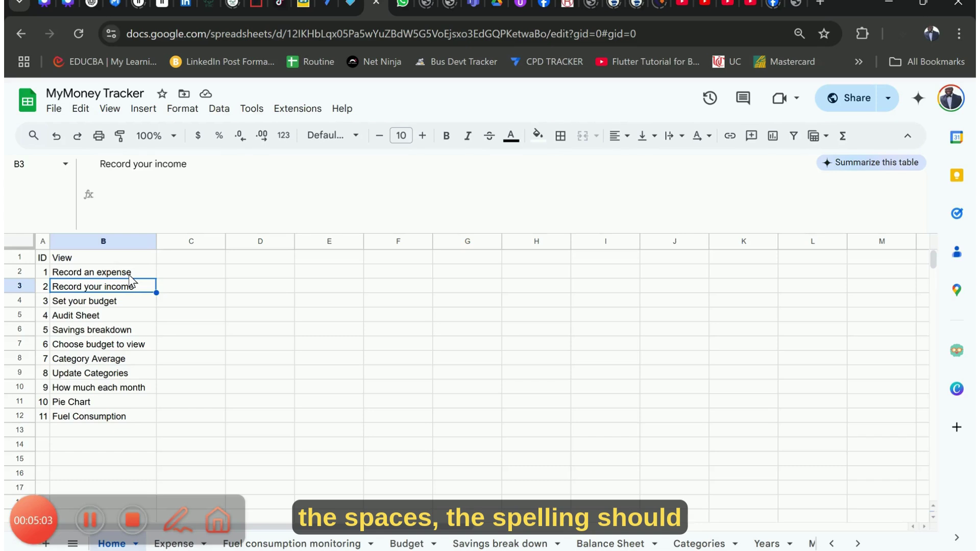
click(329, 5)
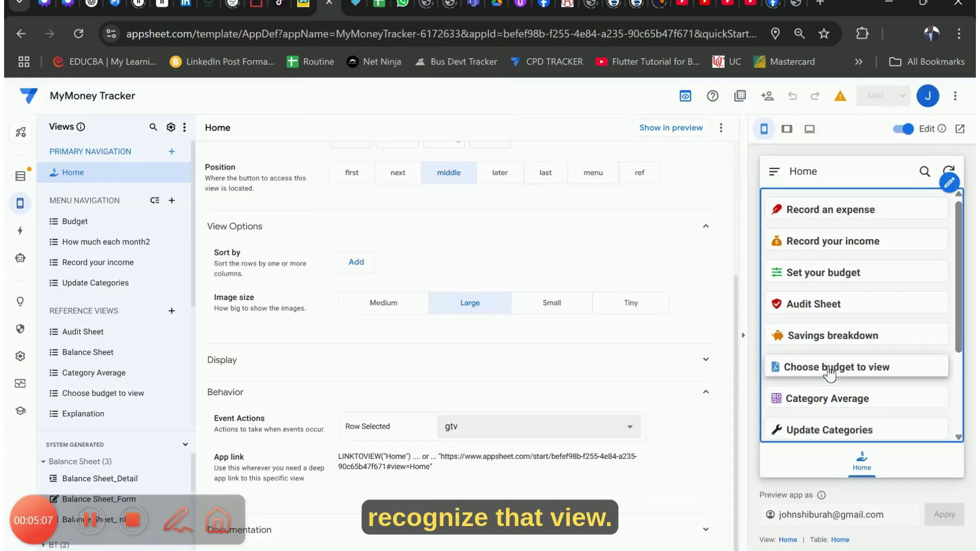